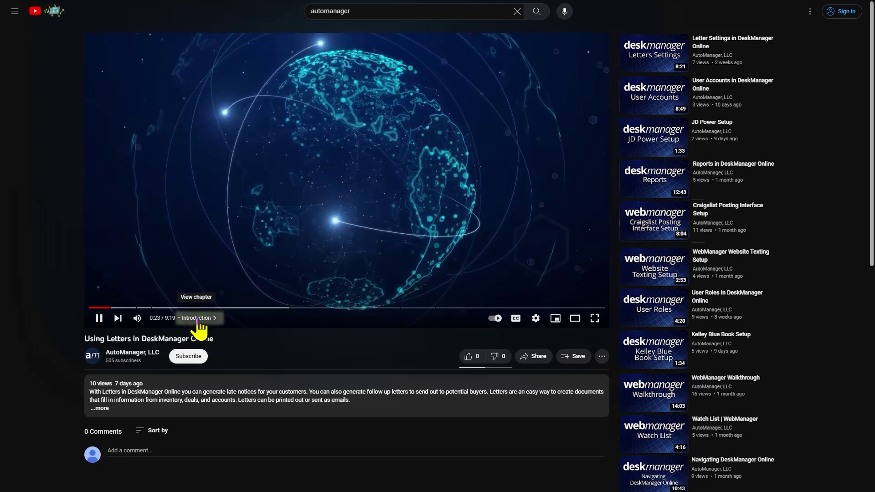
Skip the Letters video to its 'Creating, Customizing, and Converting Letters' chapter at 2:12.
left_click(198, 319)
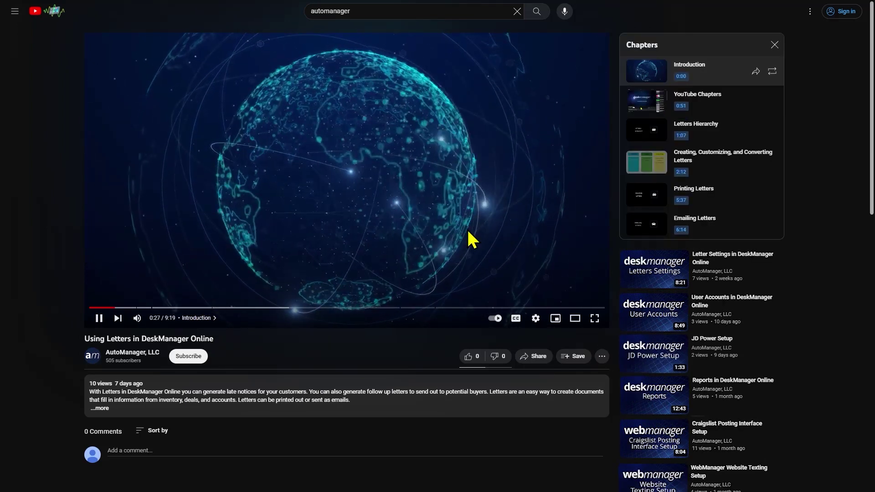
left_click(635, 175)
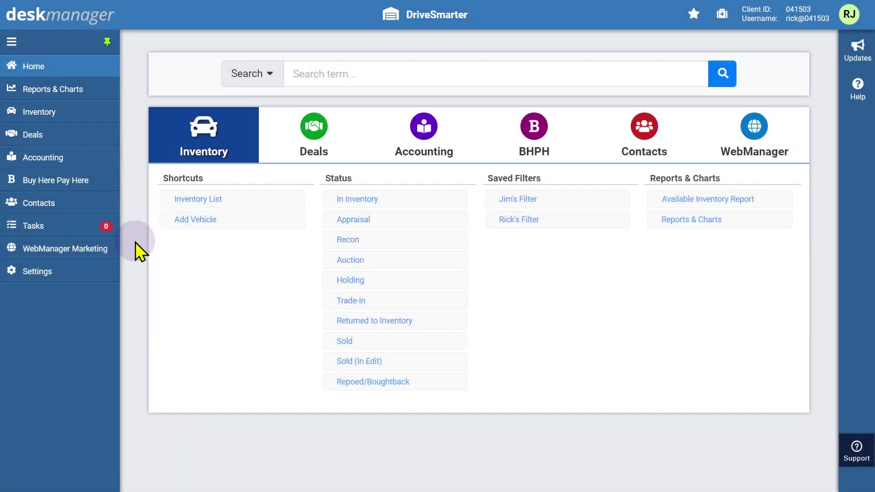
Open Settings > Inventory > Substatus and edit In Inventory's substatuses, Onsite and In Transit.
left_click(53, 273)
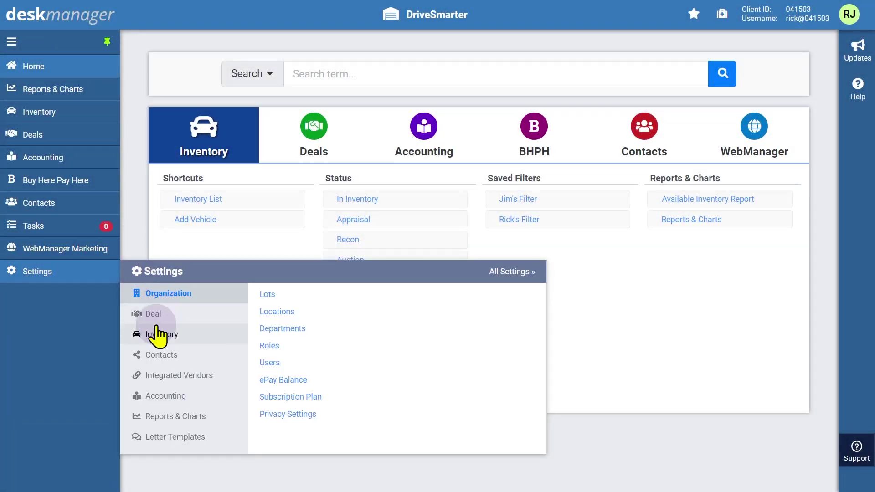
left_click(157, 337)
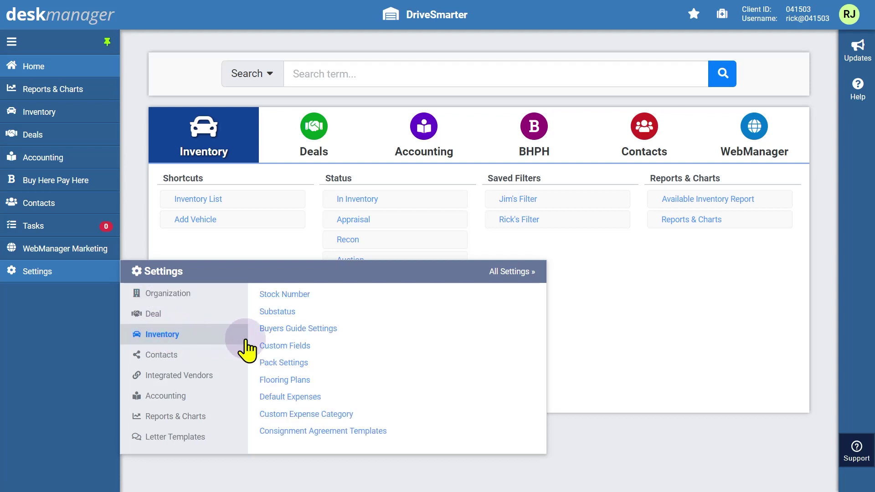
left_click(275, 311)
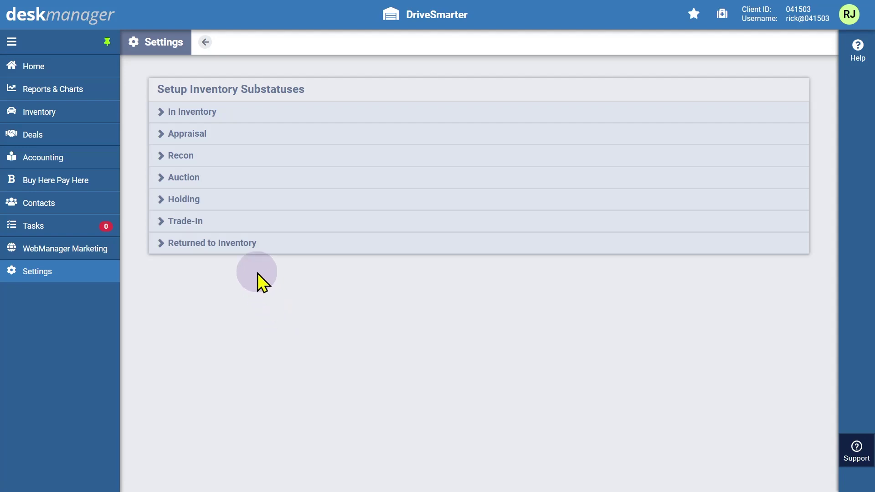
left_click(206, 127)
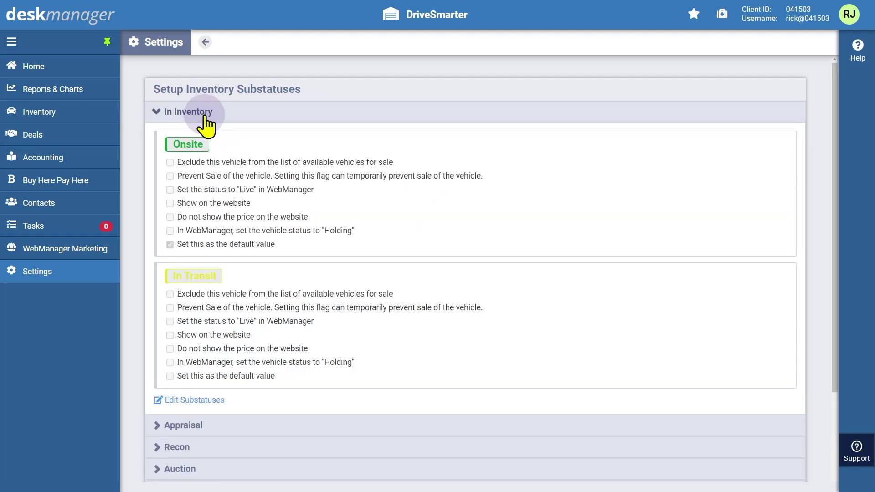
left_click(194, 398)
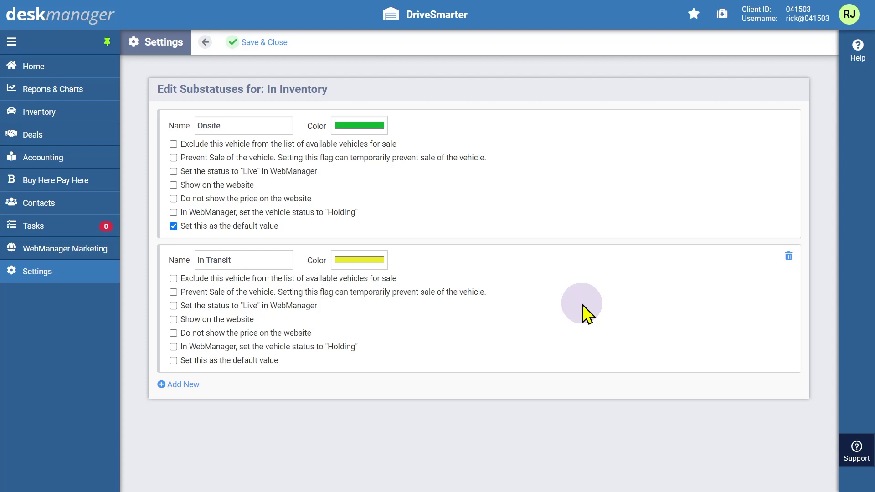
Add a new blank In Inventory substatus named 'Online Only'.
left_click(182, 385)
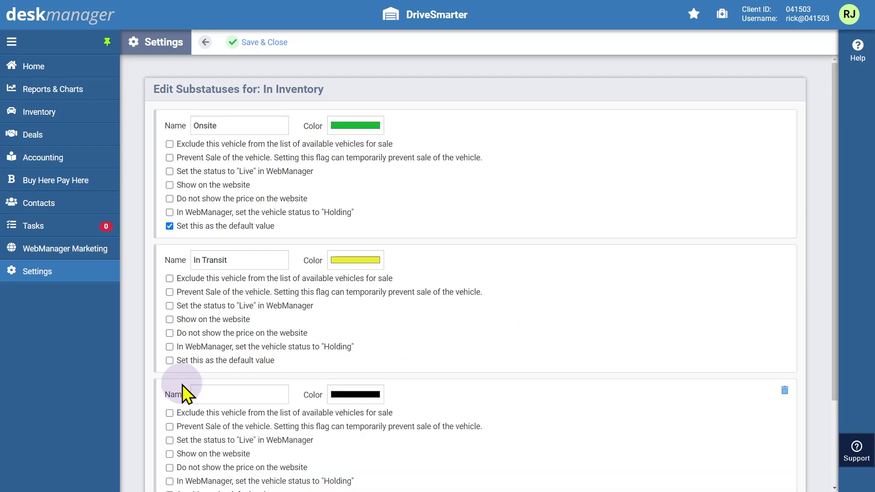
scroll(181, 385, "down", 3)
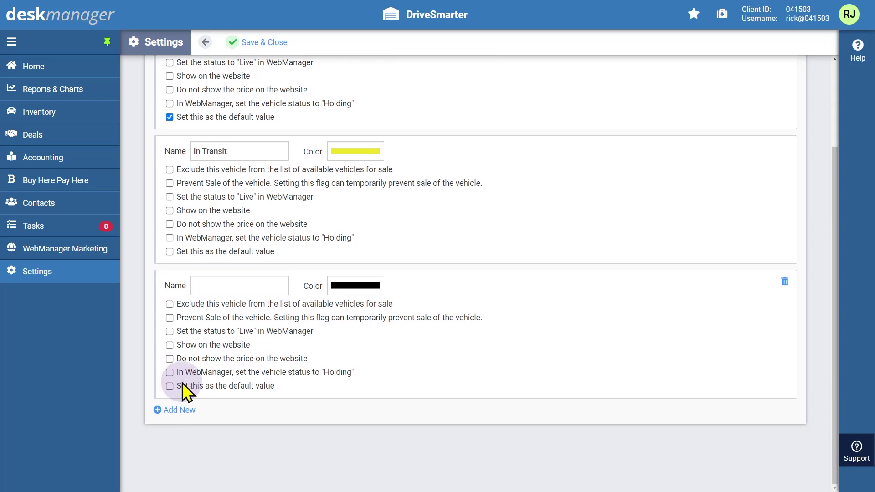
left_click(243, 291)
type("Online Only")
Set the Online Only colour to cyan by changing green and blue to 255 (RGB 0, 255, 255).
left_click(352, 292)
left_click(355, 298)
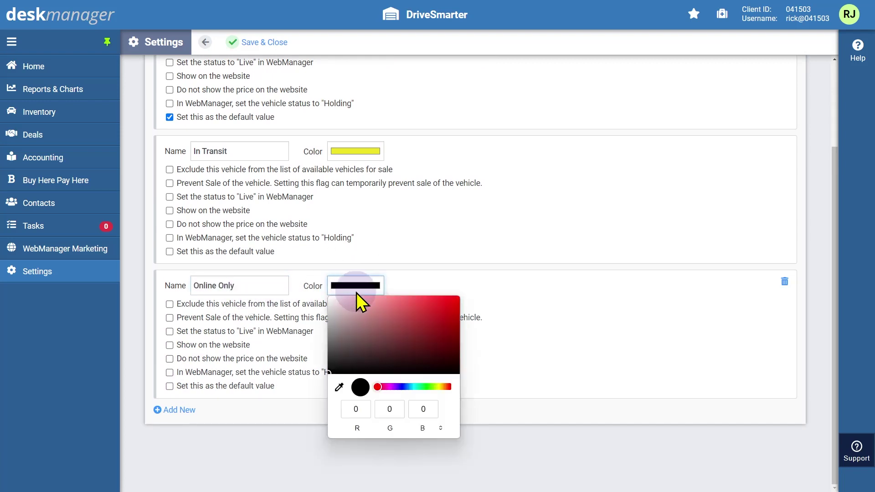
left_click(390, 409)
type("255")
left_click(424, 409)
type("255")
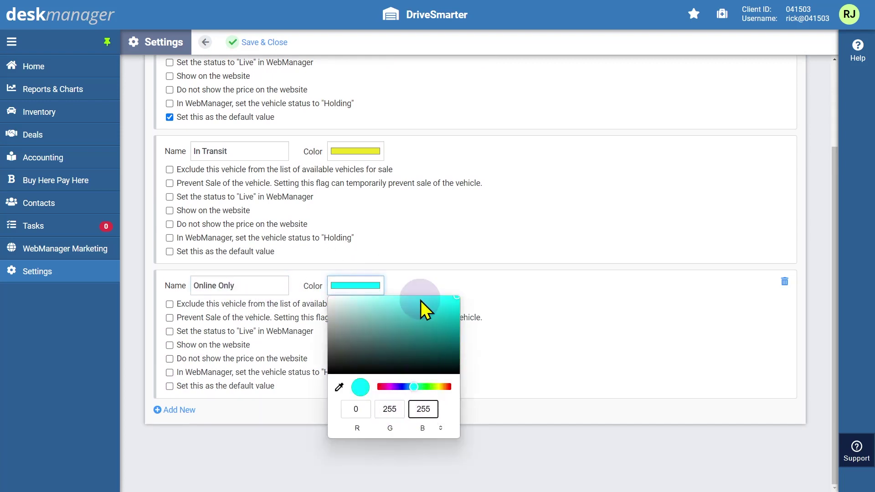
left_click(414, 264)
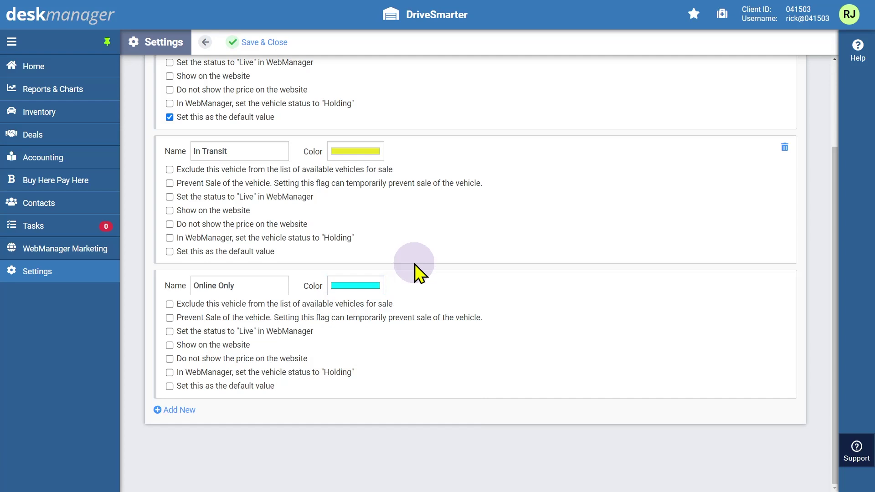
Save & Close the substatus changes, keeping the new Online Only entry.
left_click(272, 44)
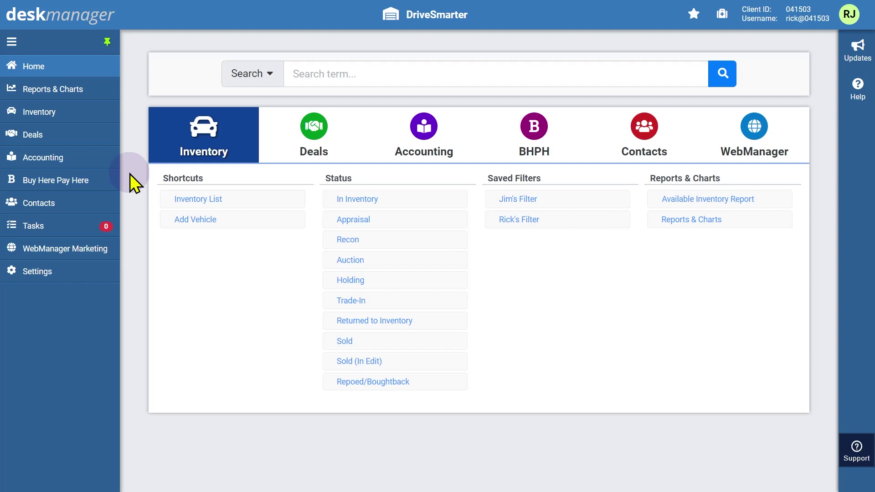
Open the 2013 Scion FR-S record from the Inventory List.
left_click(57, 114)
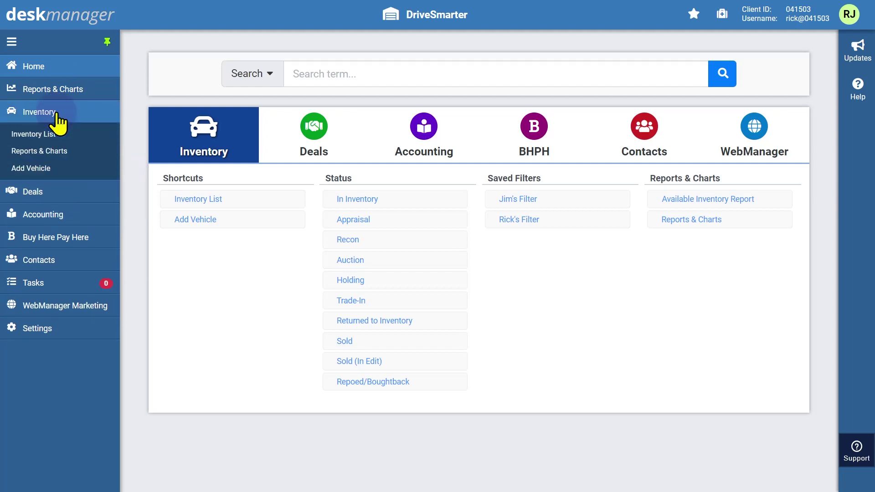
left_click(54, 137)
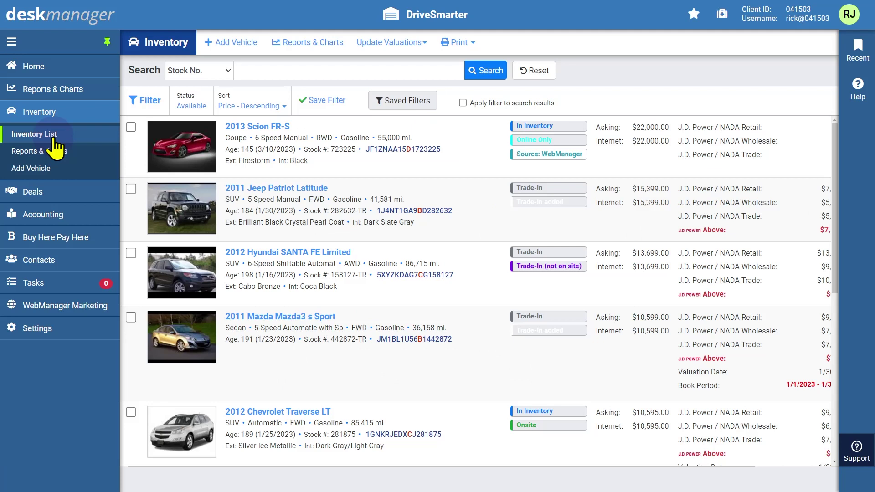
left_click(254, 127)
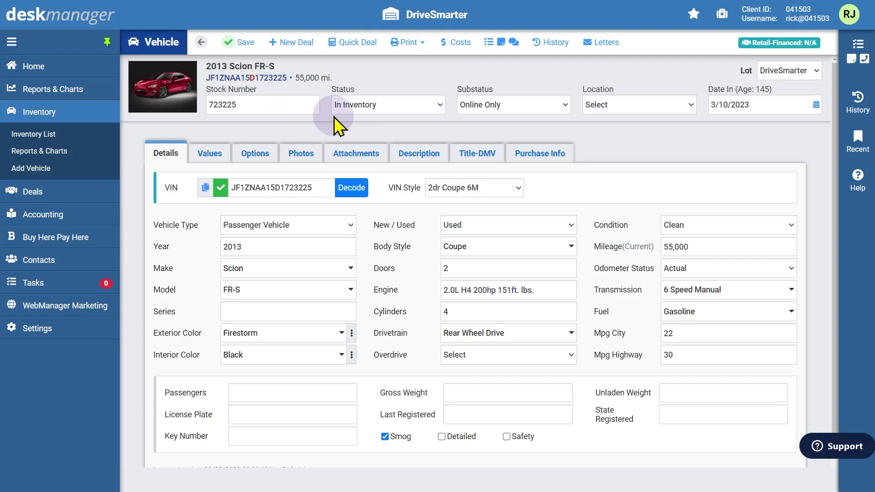
Keep the status In Inventory, set the substatus to Online Only, and save the record.
left_click(440, 103)
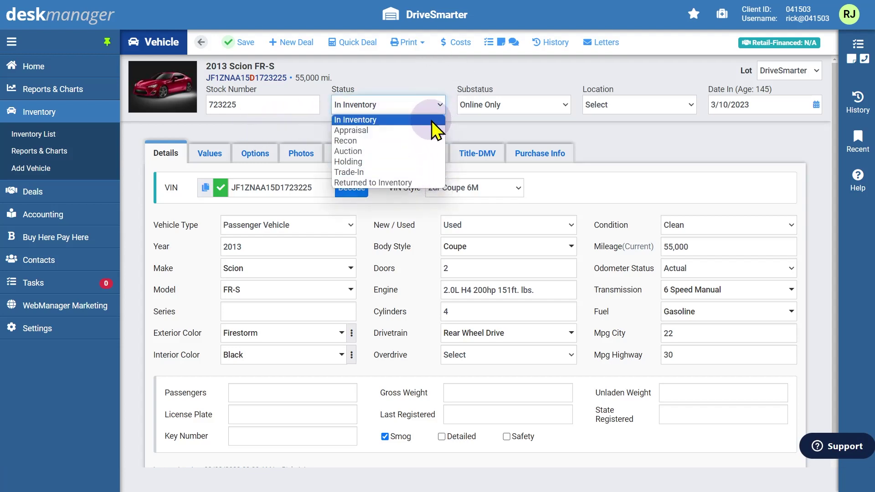
left_click(432, 120)
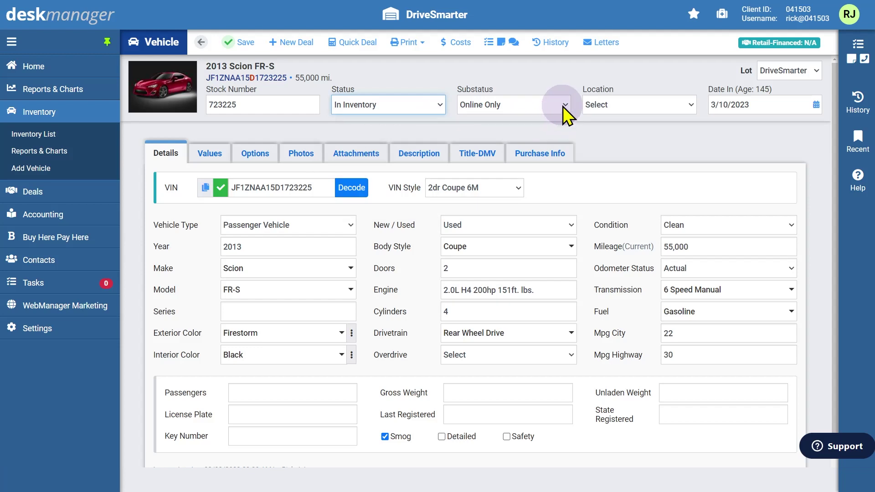
left_click(562, 105)
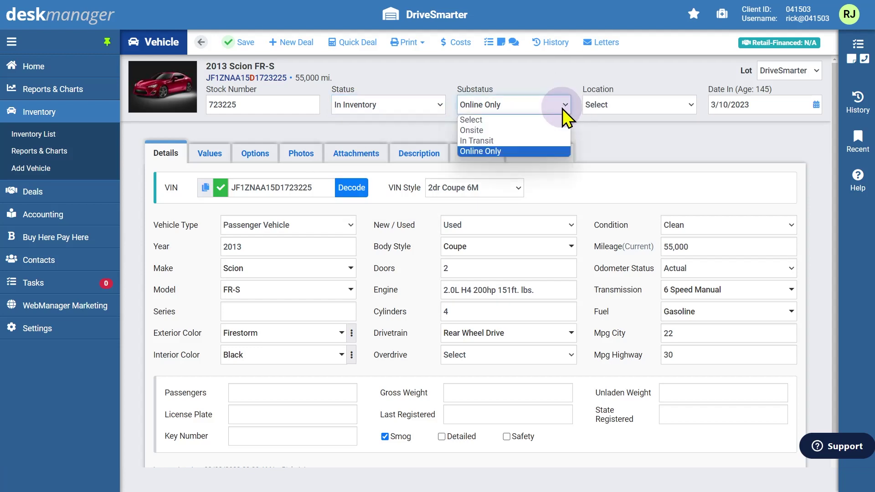
left_click(555, 150)
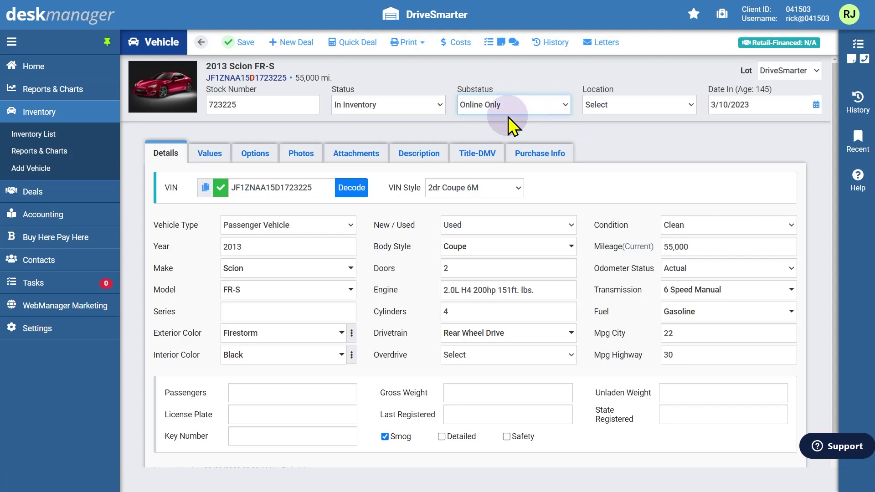
left_click(250, 48)
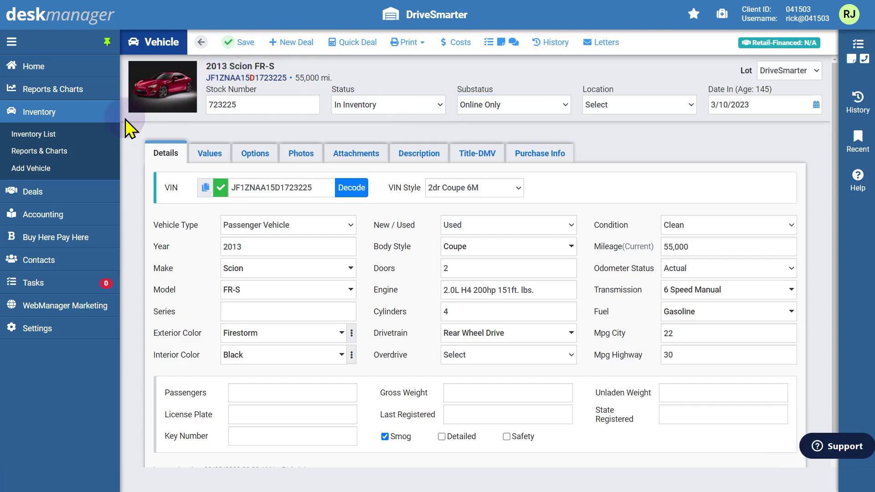
Start adding a new vehicle and paste the 2015 Scion FR-S VIN.
left_click(46, 172)
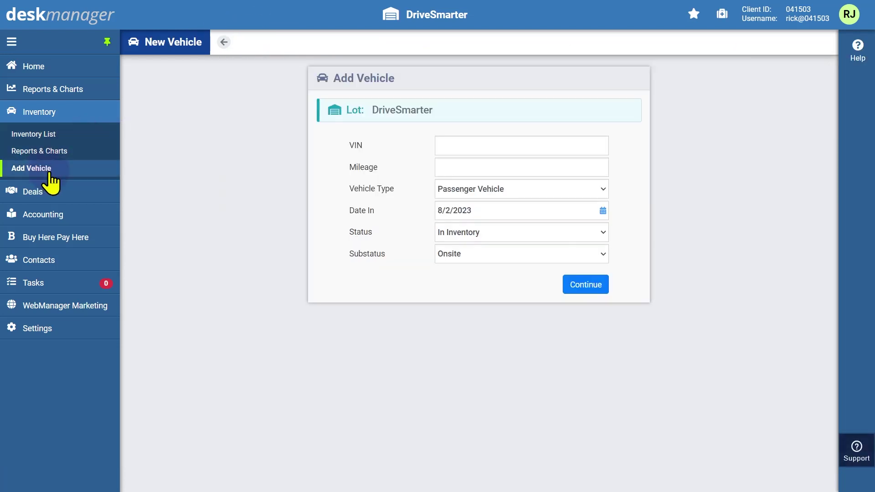
left_click(478, 151)
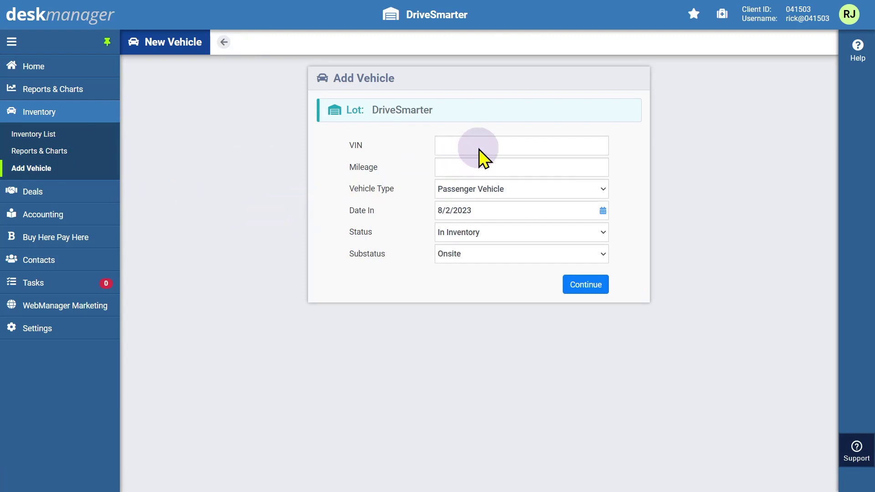
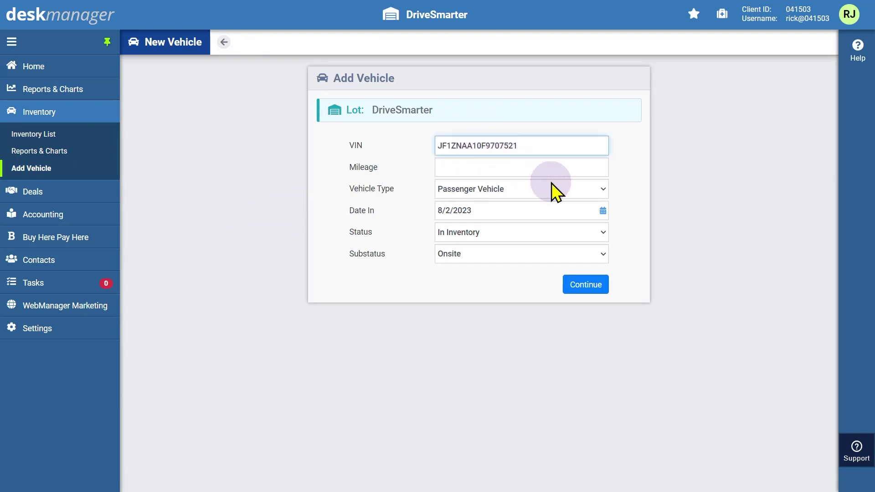
Give the new vehicle status In Inventory and substatus Online Only, then continue to create it.
left_click(603, 230)
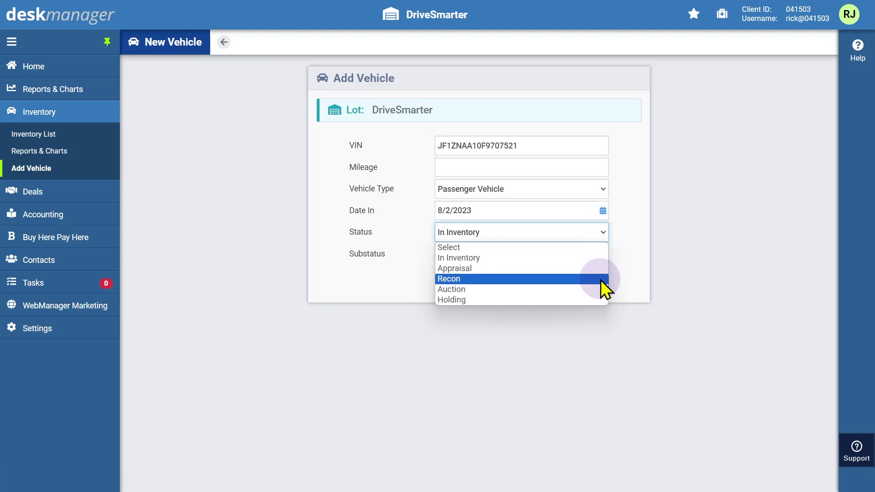
left_click(599, 260)
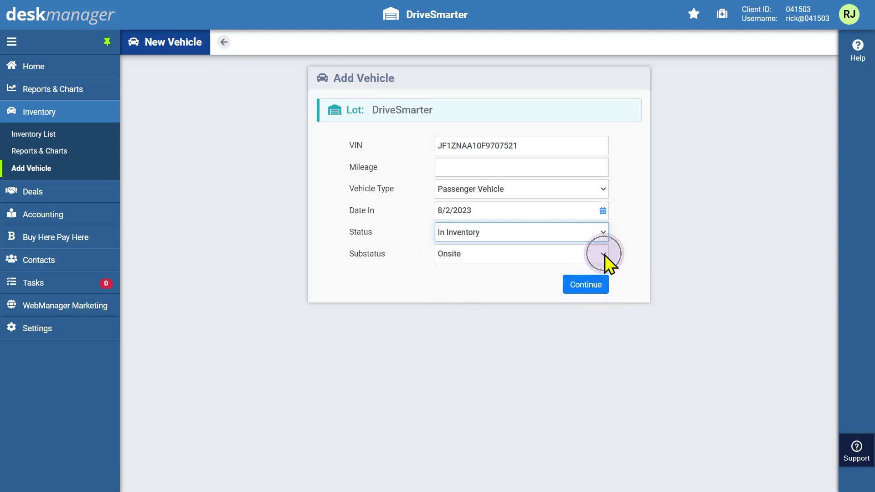
left_click(603, 254)
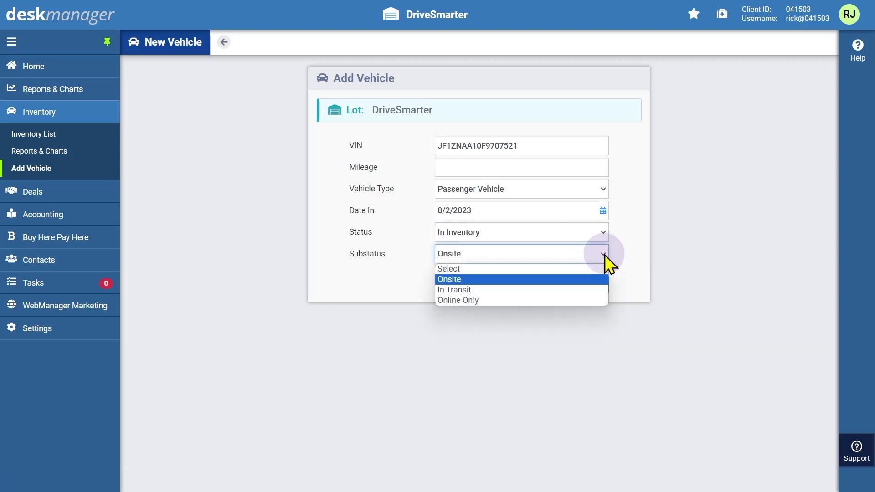
left_click(595, 299)
left_click(584, 286)
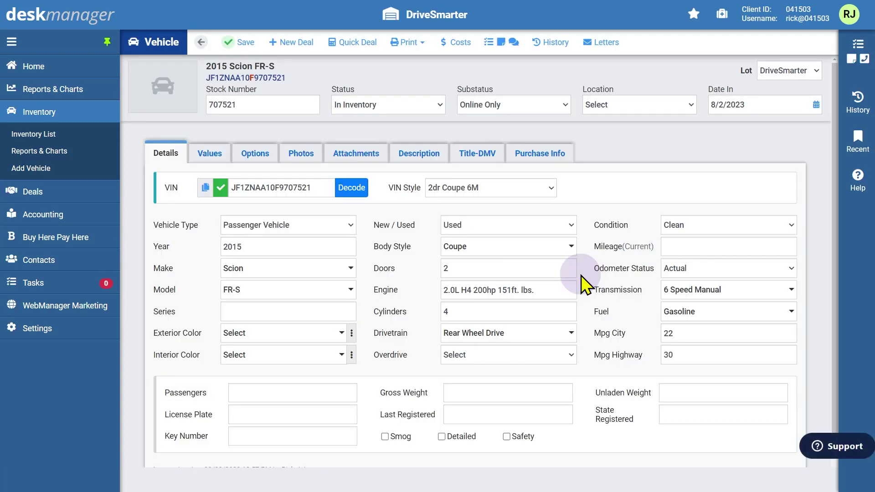